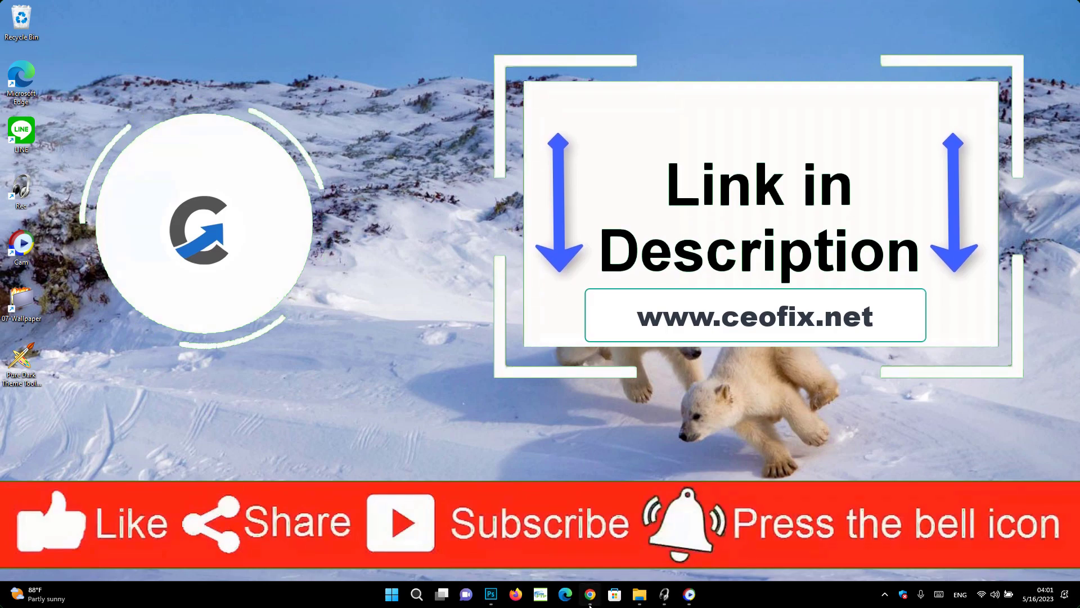
Bring the ceofix.net taskbar-clock article forward in Chrome and scroll to the intl.cpl step
left_click(590, 603)
scroll(339, 259, "down", 10)
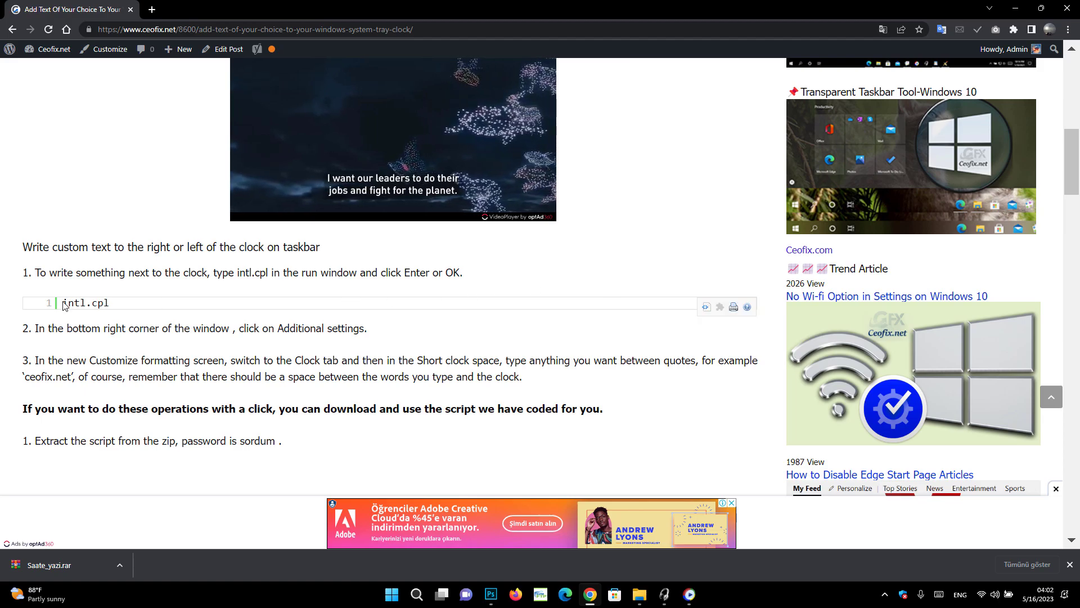
Copy the intl.cpl command from the article's plain-text snippet and minimise Chrome
left_click(706, 309)
left_click_drag(415, 258, 341, 237)
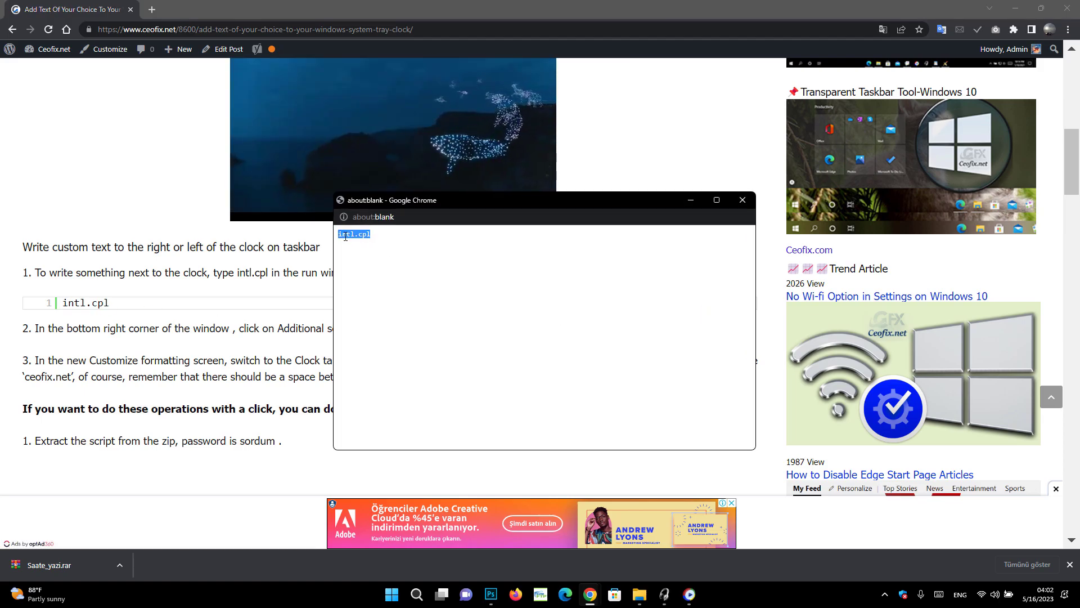
right_click(341, 235)
left_click(371, 243)
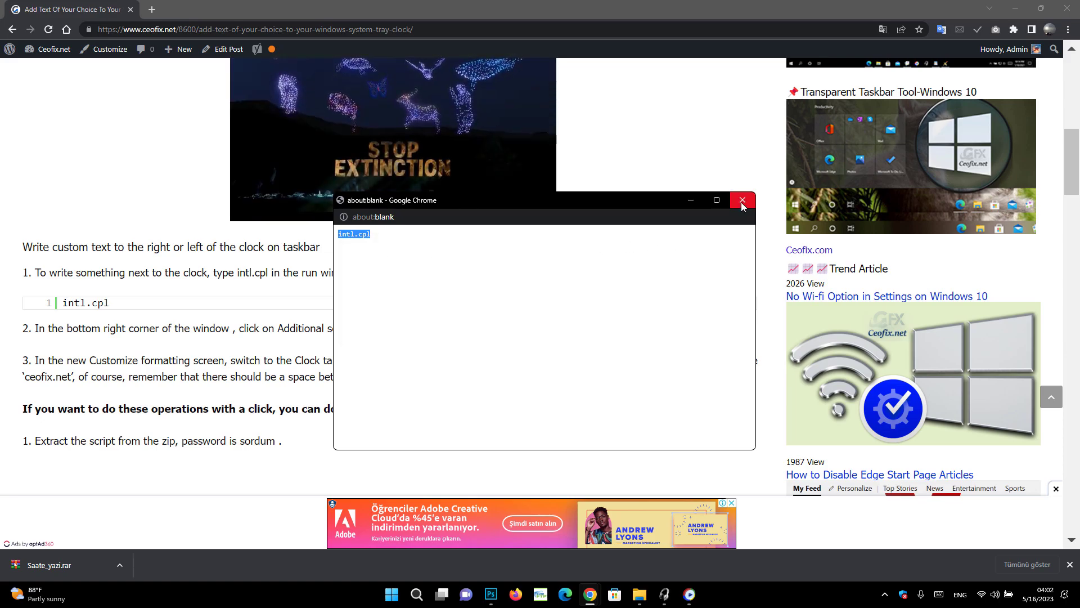
key("ctrl+w")
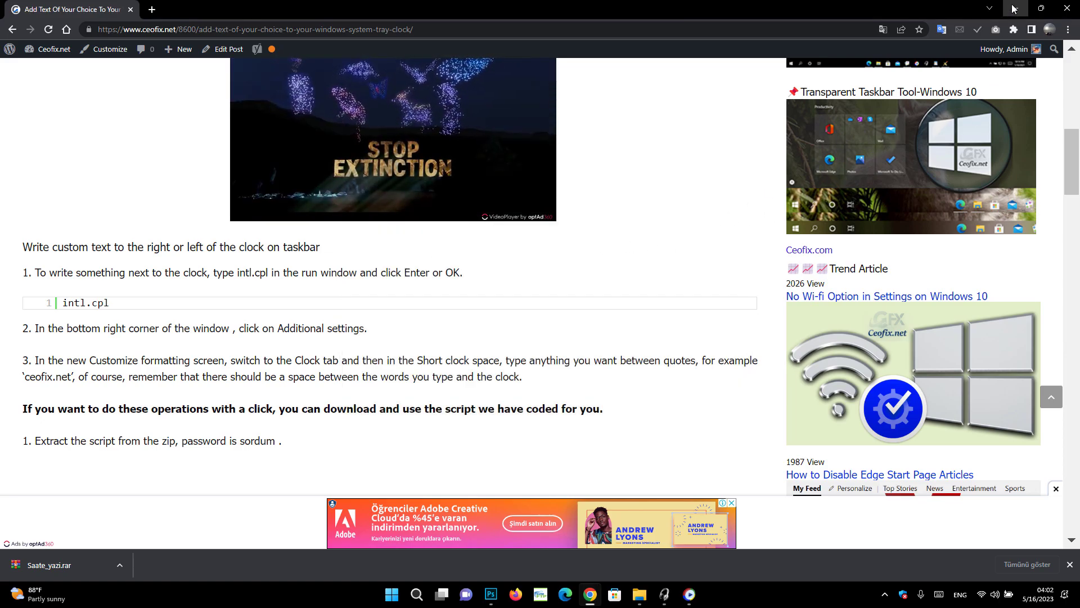
key("super+d")
Launch Region settings by running intl.cpl from the Run box
key("super+r")
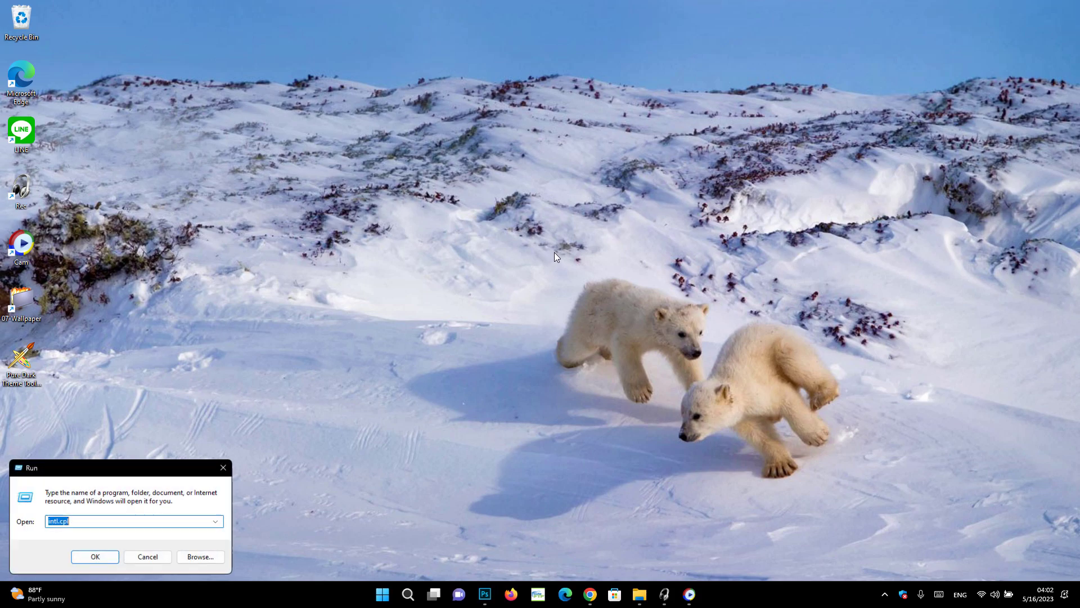
left_click_drag(137, 471, 516, 195)
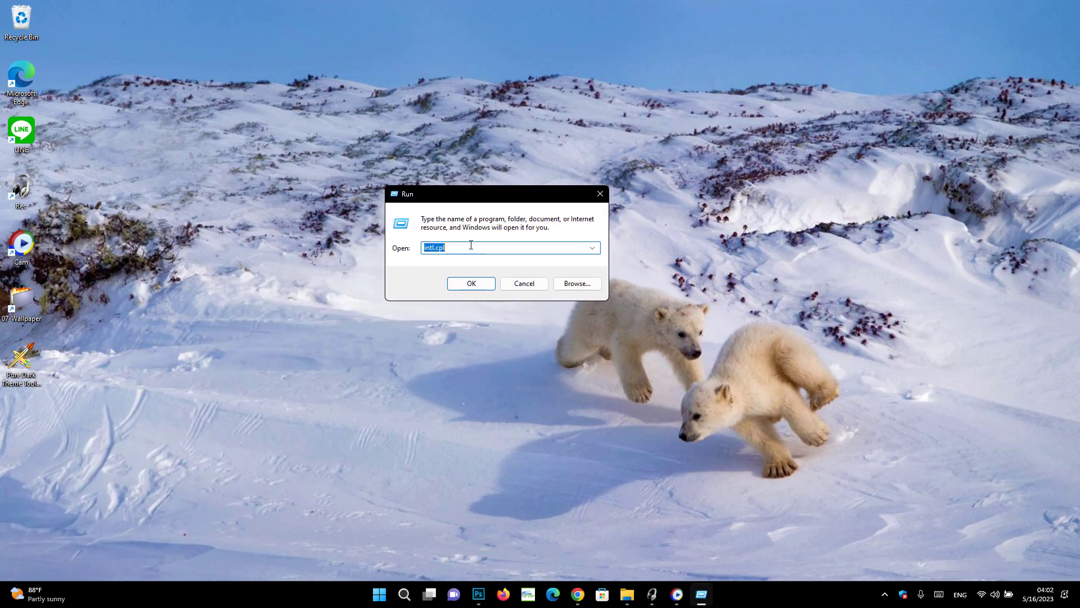
left_click(479, 282)
left_click_drag(194, 78, 522, 96)
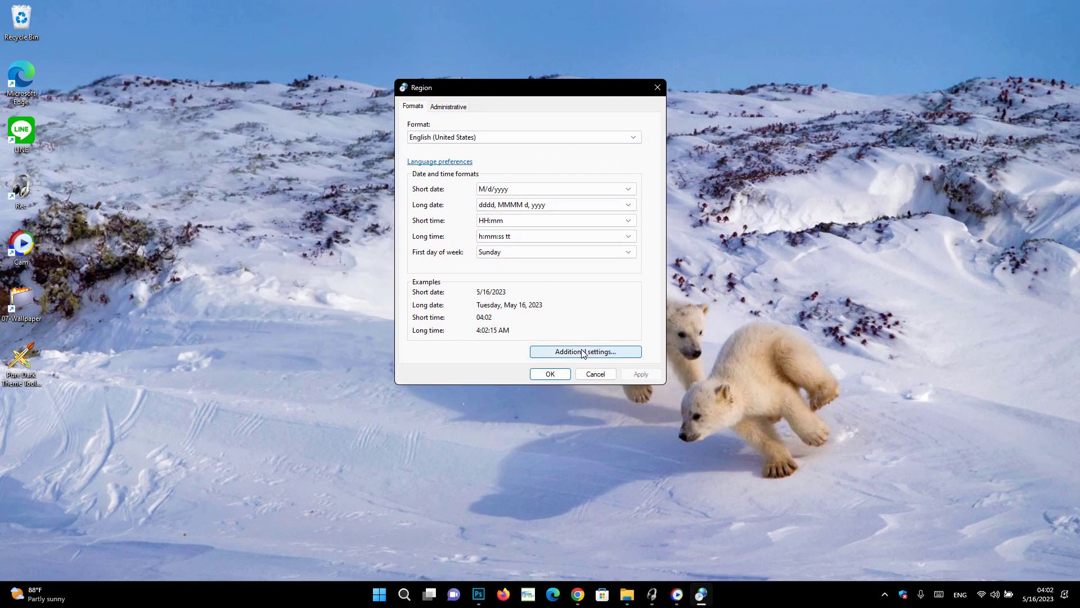
Set the short time format to HH:mm 'ceofix.net' and confirm both dialogs
left_click(560, 352)
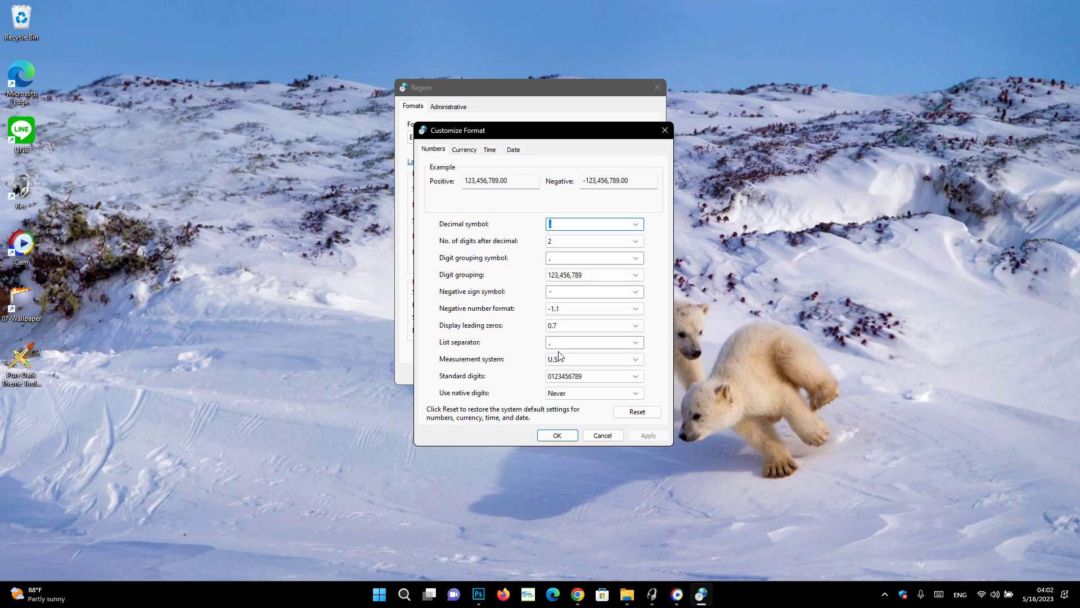
left_click(498, 153)
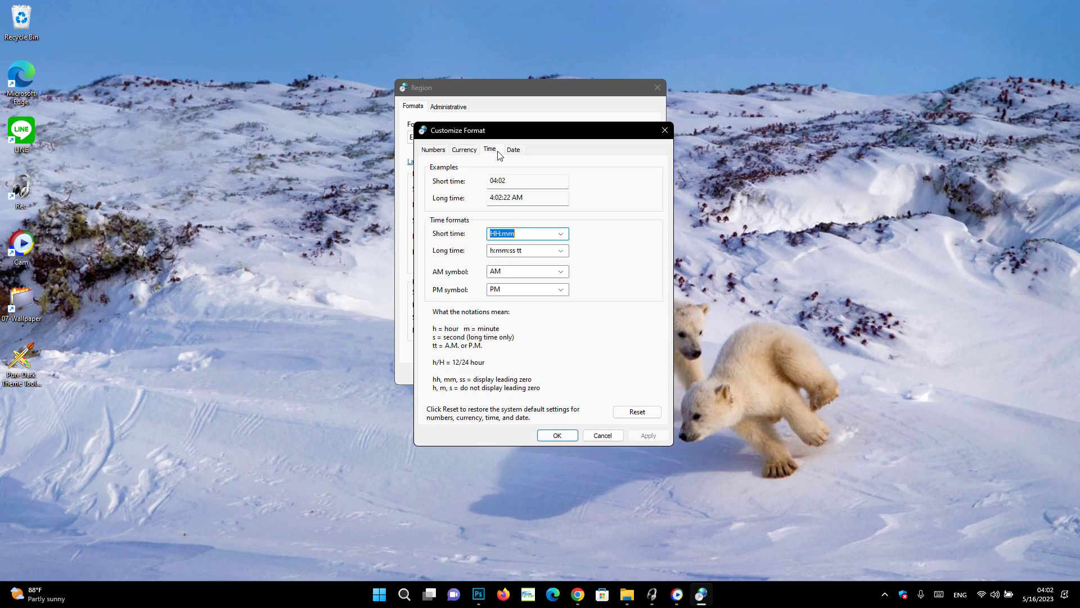
left_click(529, 237)
left_click(642, 435)
left_click(557, 435)
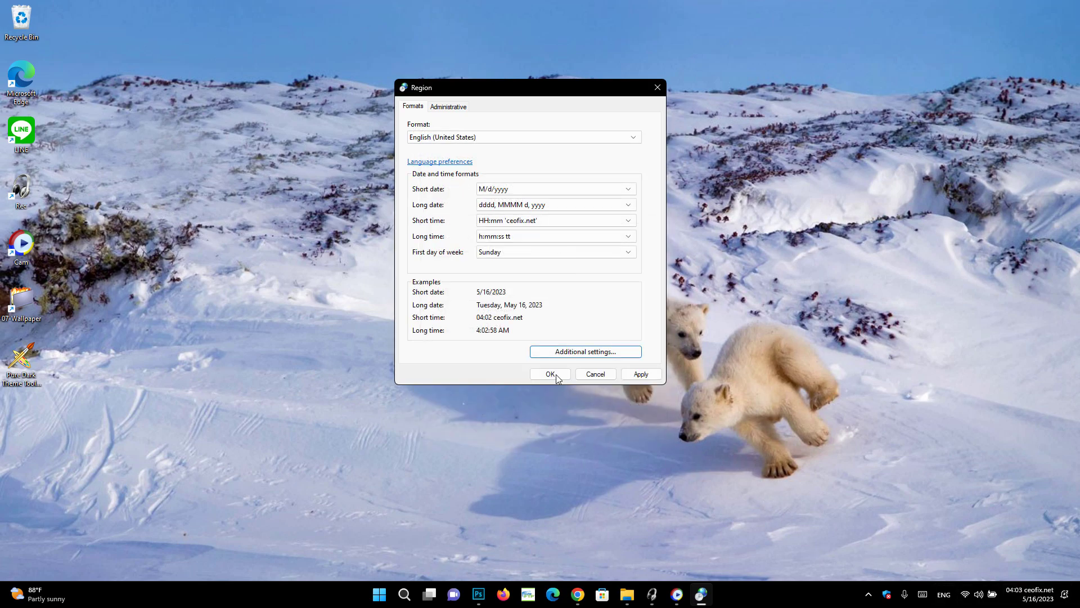
left_click(551, 374)
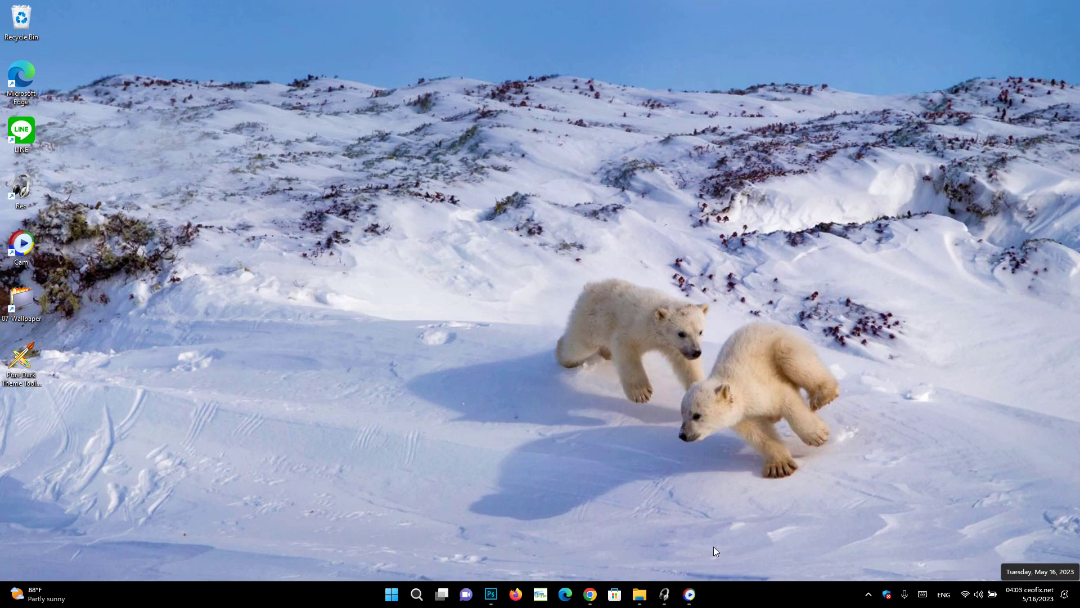
Return to the article in Chrome and scroll to the Saate_yazi.rar download link
left_click(593, 598)
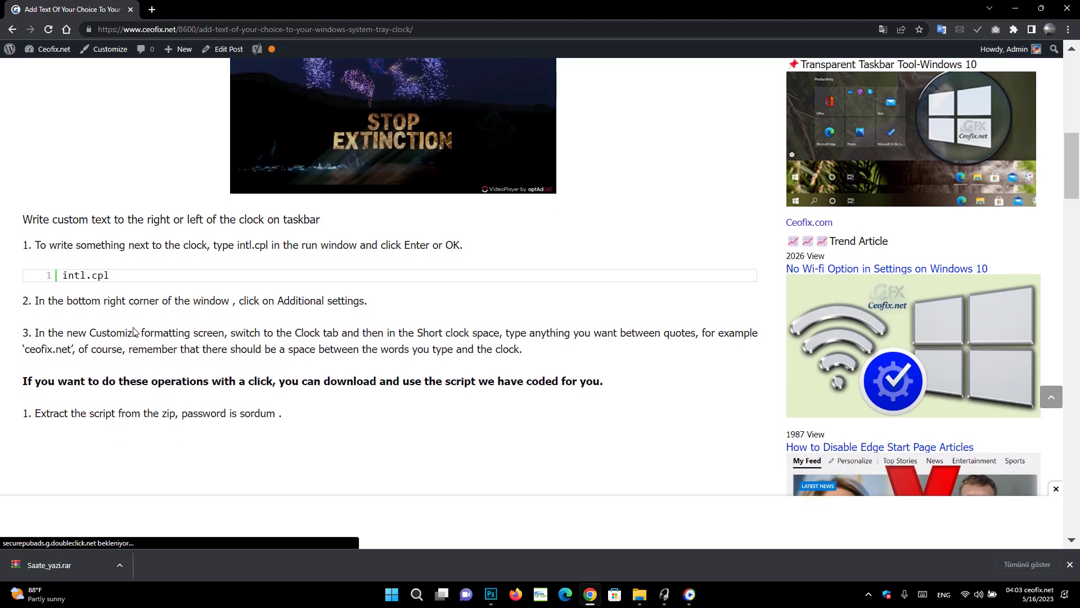
scroll(134, 332, "down", 15)
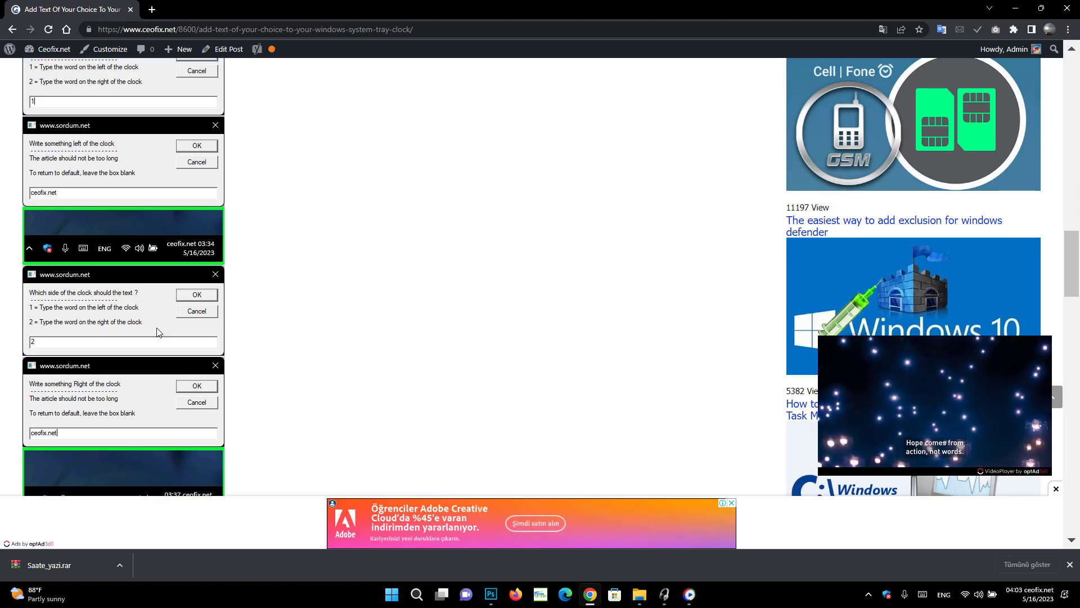
scroll(159, 319, "up", 2)
scroll(50, 155, "up", 2)
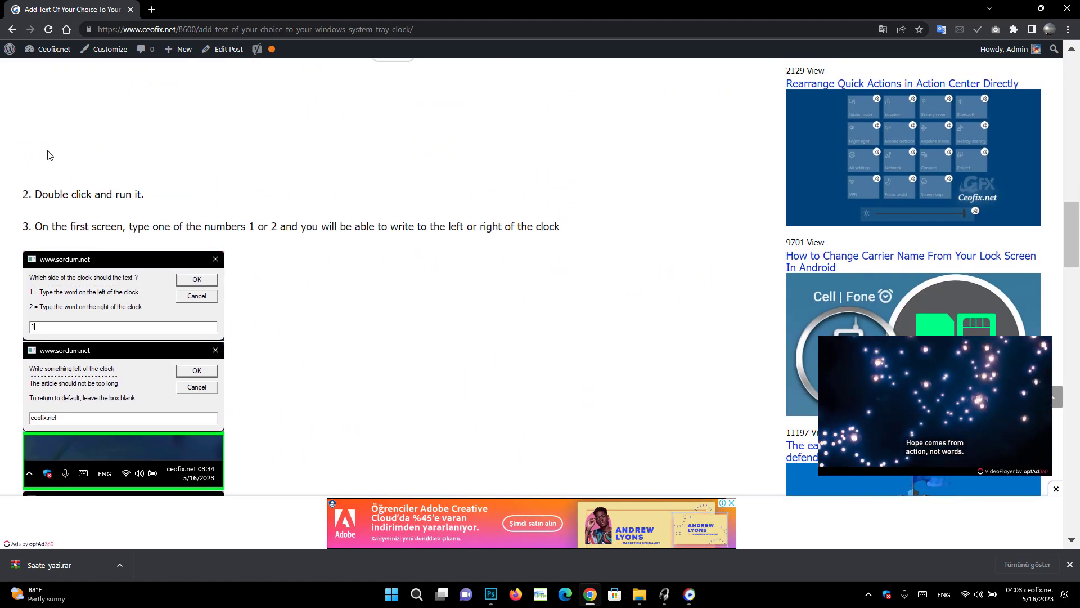
scroll(55, 179, "up", 6)
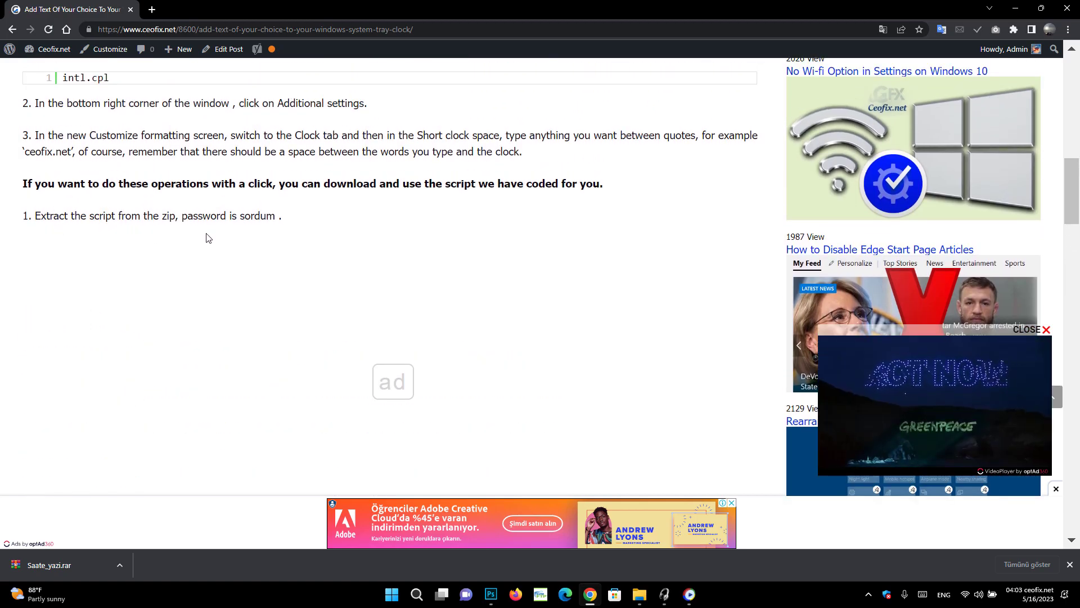
scroll(245, 254, "down", 7)
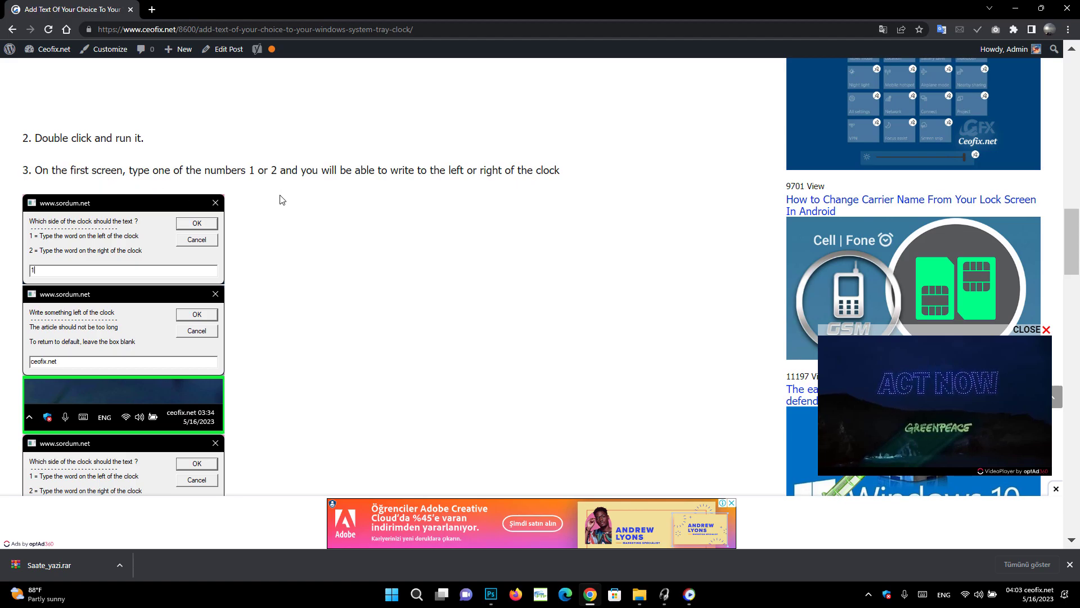
scroll(147, 288, "down", 3)
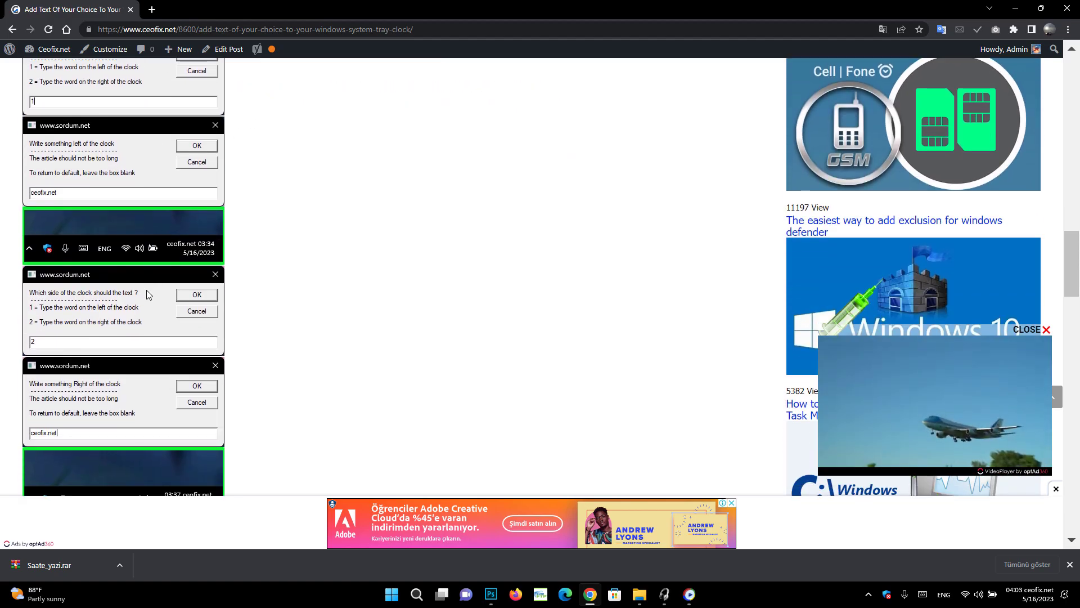
scroll(147, 289, "down", 1)
scroll(115, 349, "down", 8)
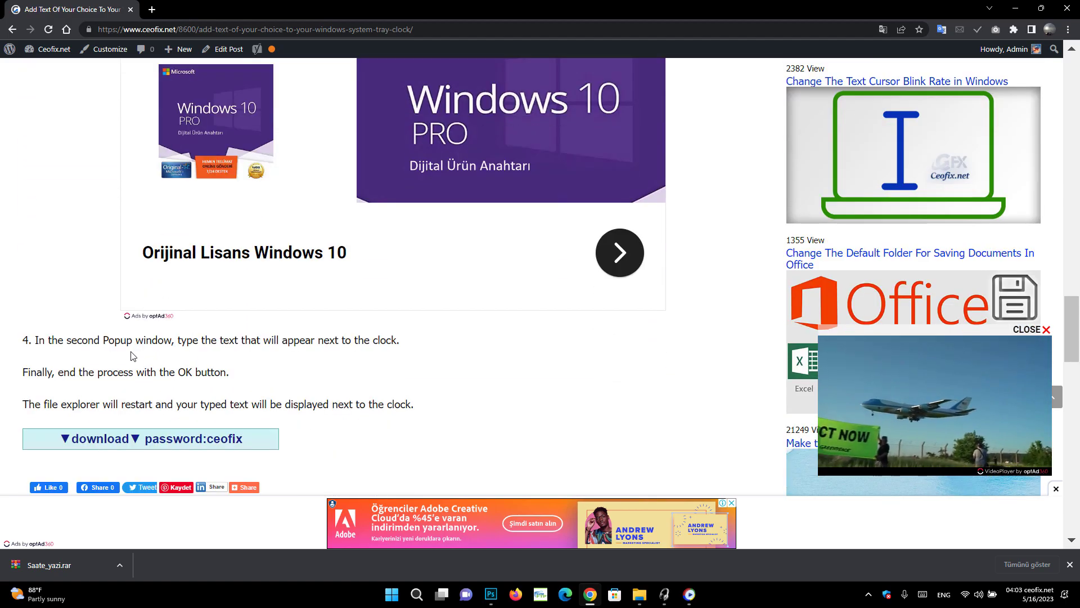
Download Saate_yazi.rar to the Desktop and minimise Chrome
left_click(134, 440)
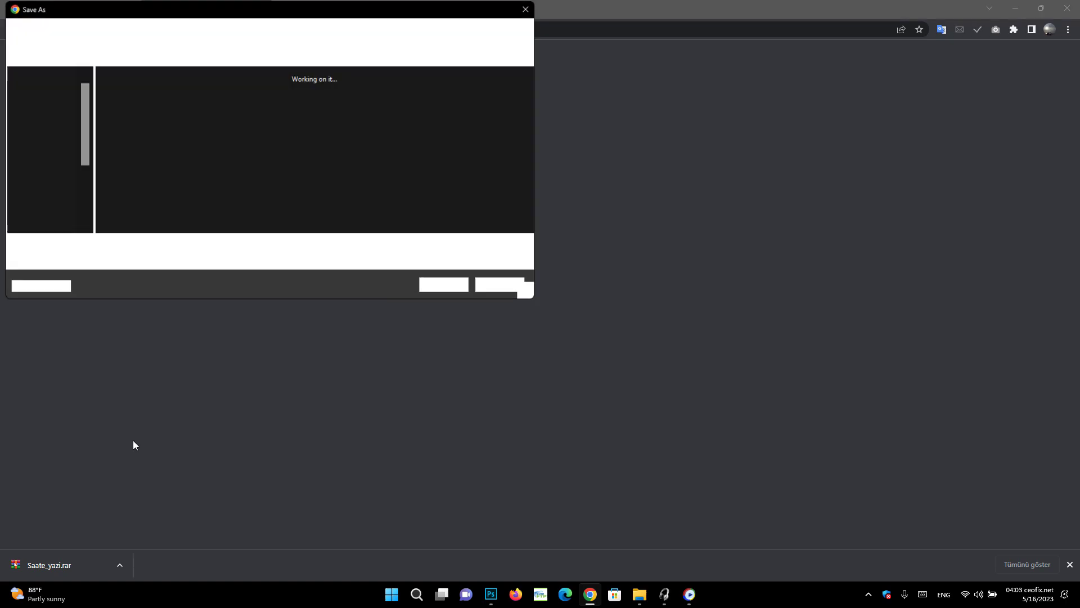
left_click(45, 110)
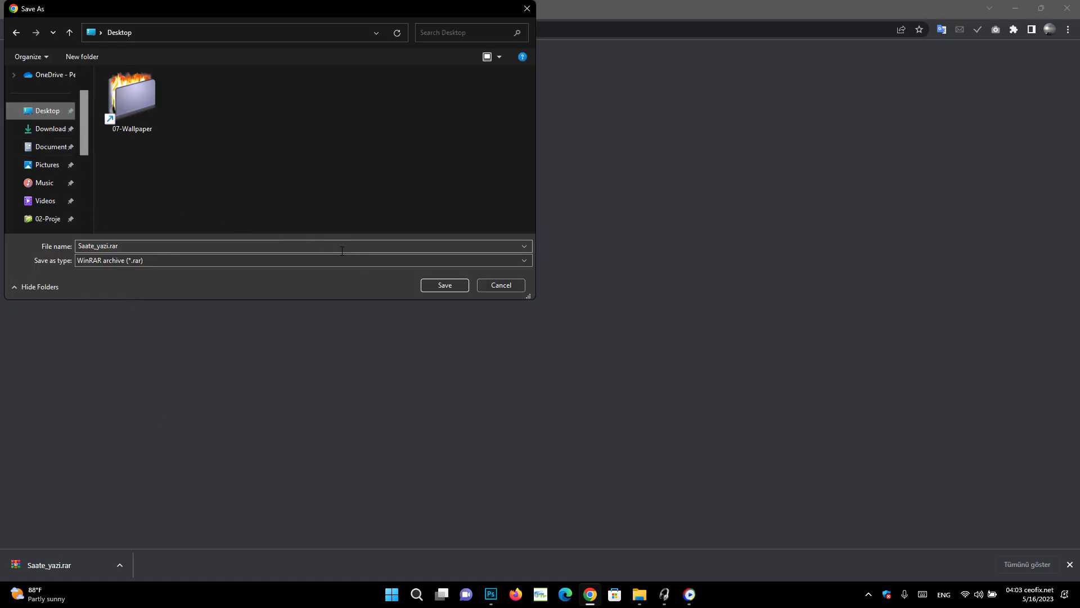
left_click(445, 285)
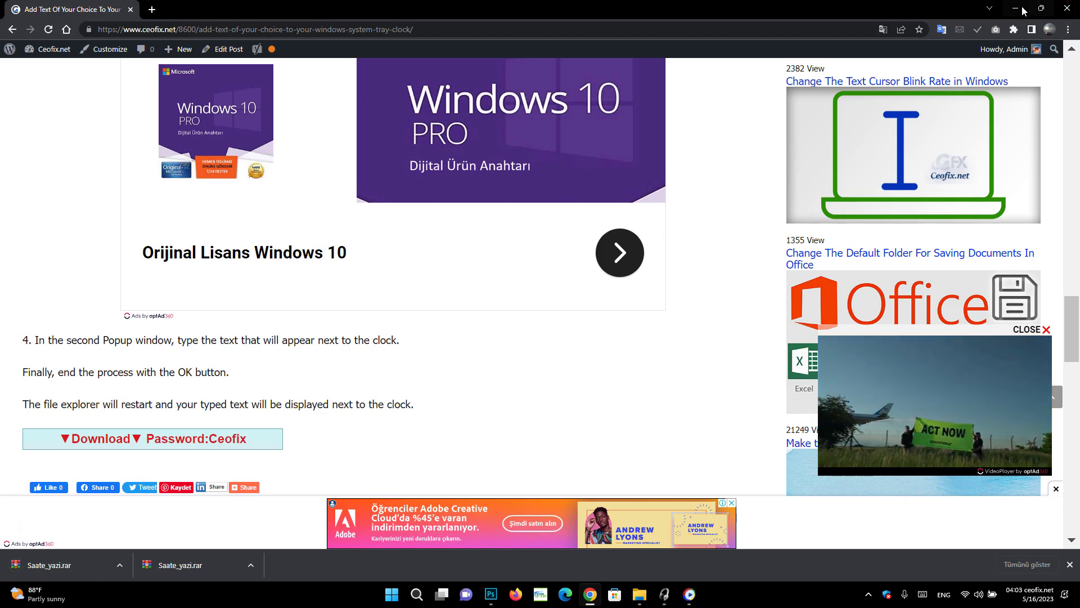
left_click(1020, 11)
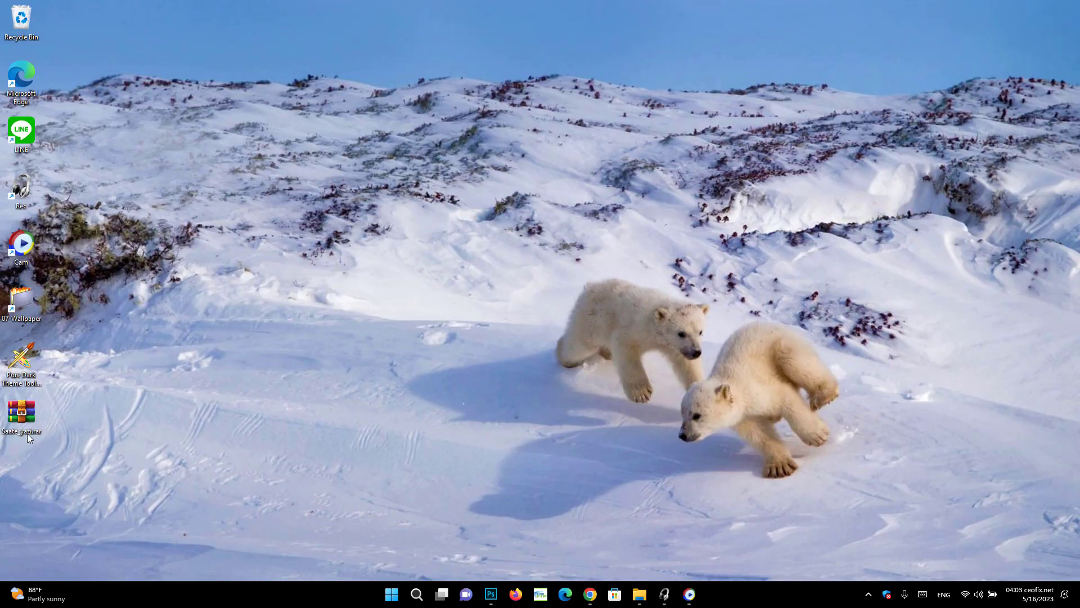
Extract Saate_yazi.rar on the desktop with WinRAR using the archive password, placing the folder beside it
left_click_drag(27, 433, 192, 150)
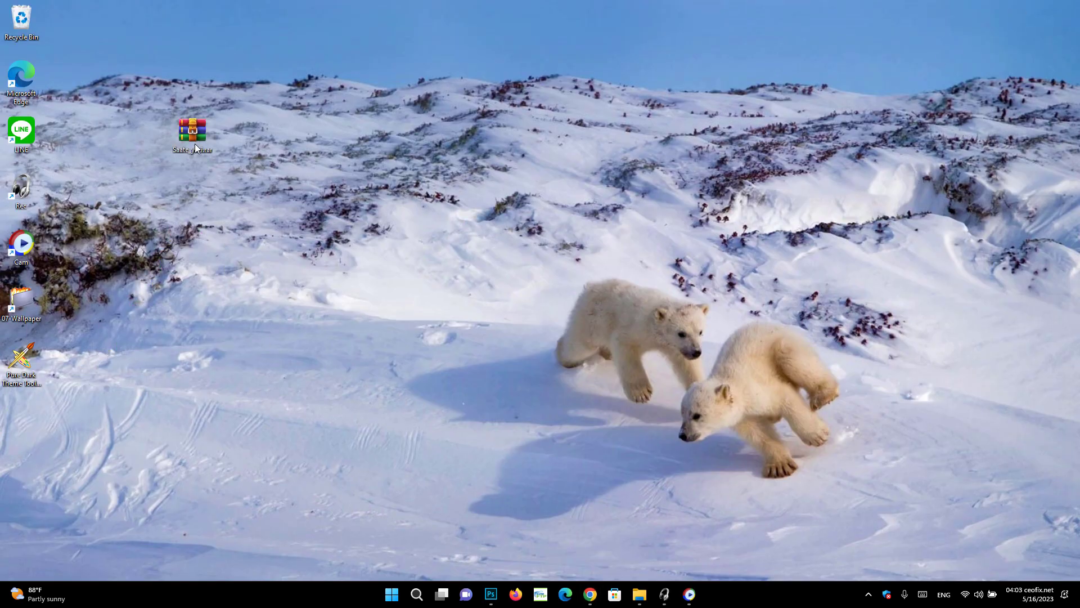
right_click(195, 144)
mouse_move(237, 165)
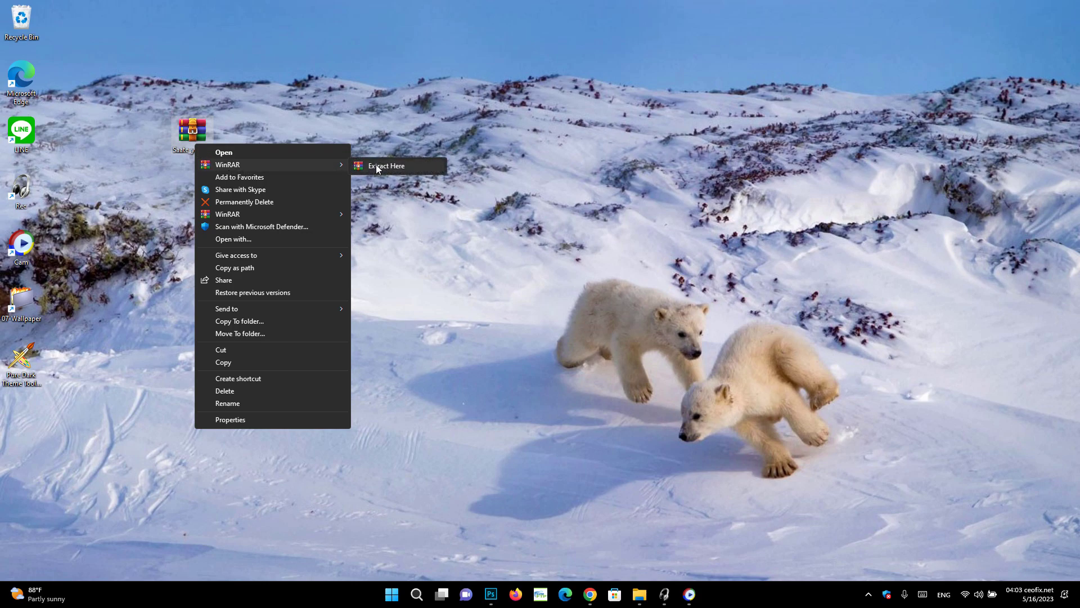
left_click(376, 166)
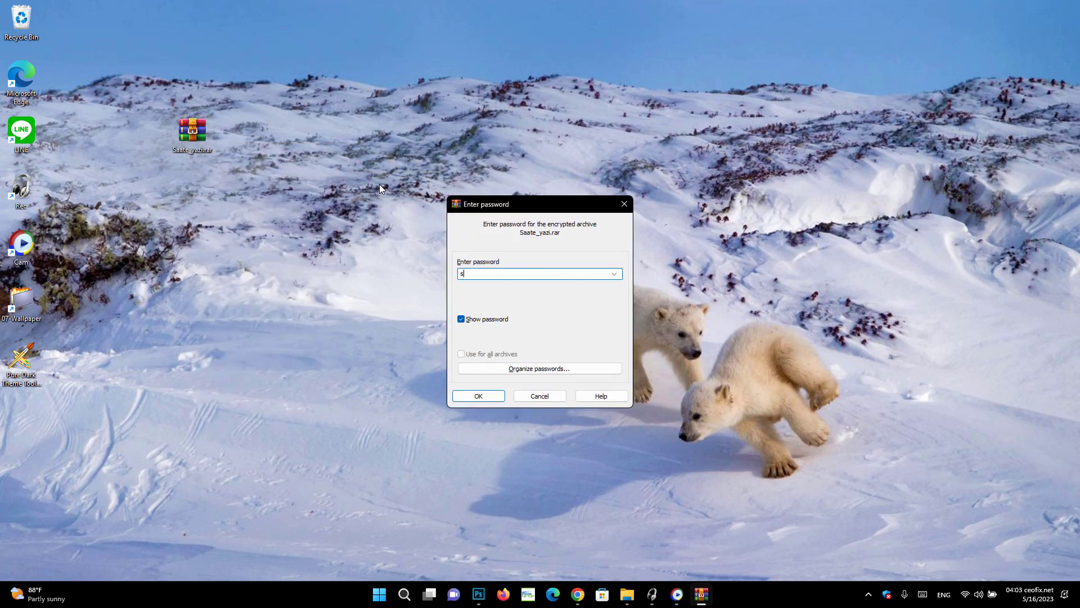
left_click(472, 400)
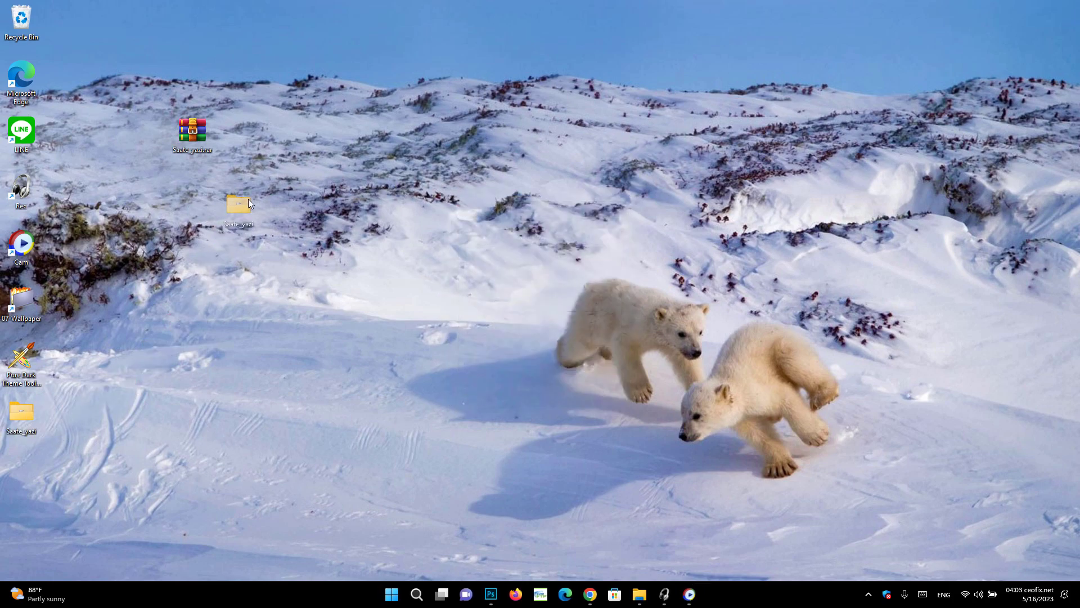
left_click_drag(249, 198, 275, 170)
Open Saate_yazi\En and launch the Next_to_the_Clock.vbe script
double_click(272, 187)
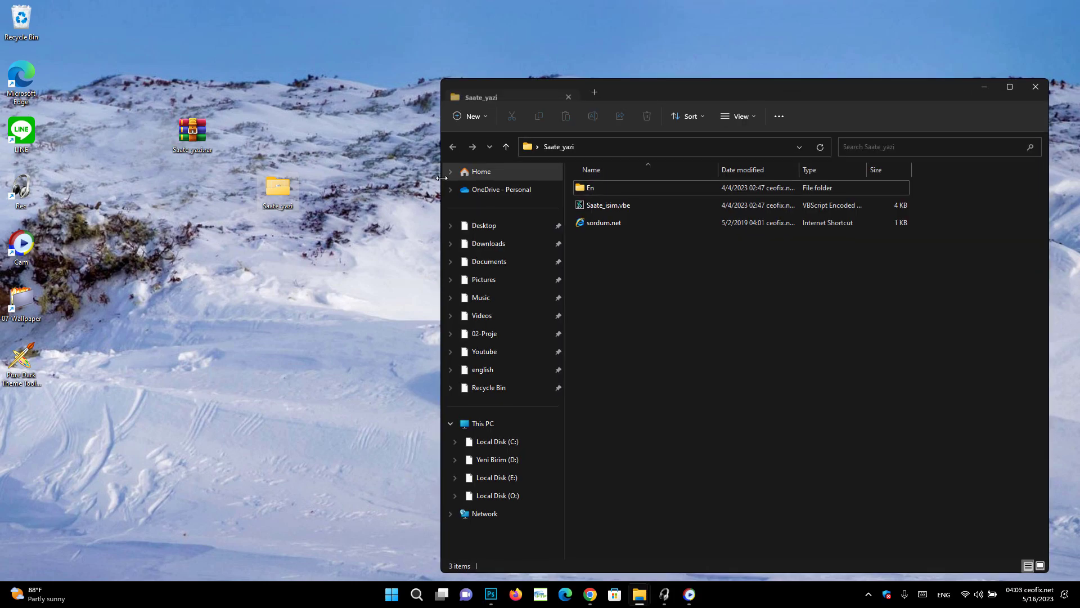
double_click(597, 184)
left_click(640, 191)
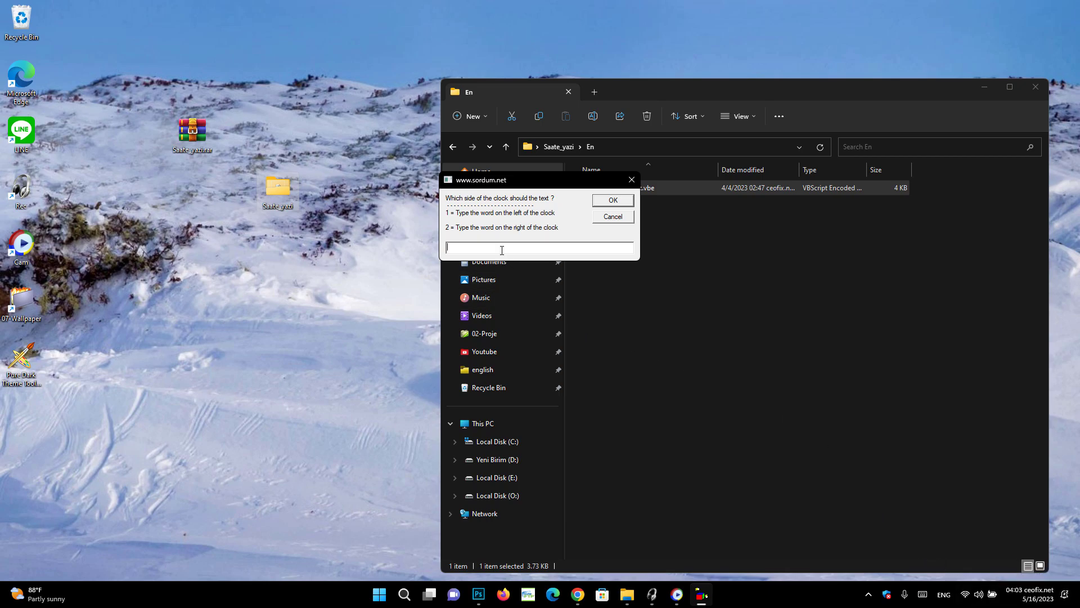
Choose right-of-clock placement and set the clock text to CEOFIX
left_click(612, 201)
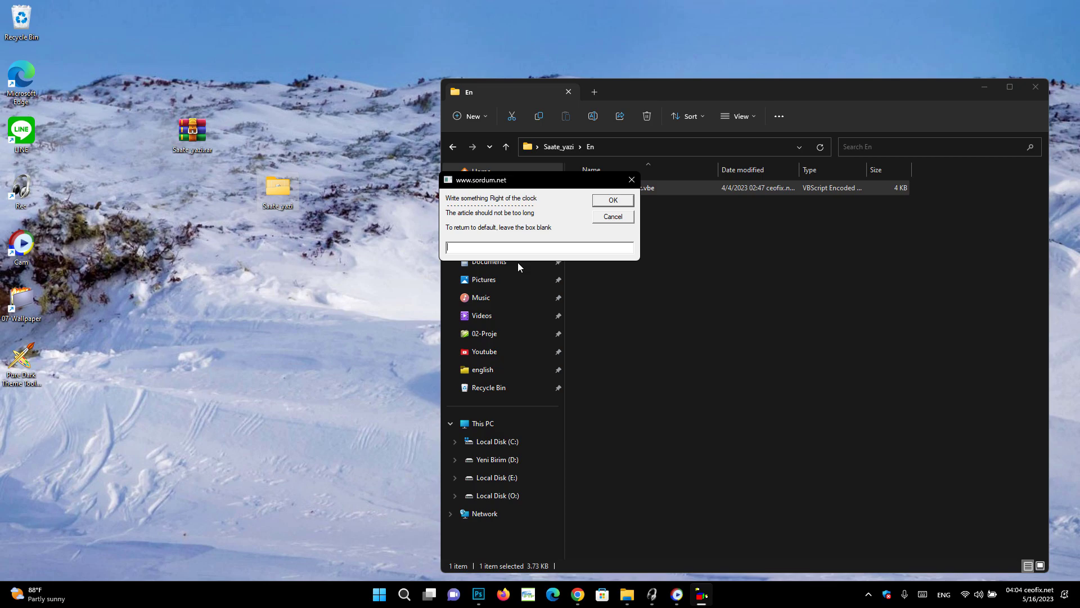
type("CEOFIC")
key("BackSpace")
type("X")
left_click(601, 204)
key("Caps_Lock")
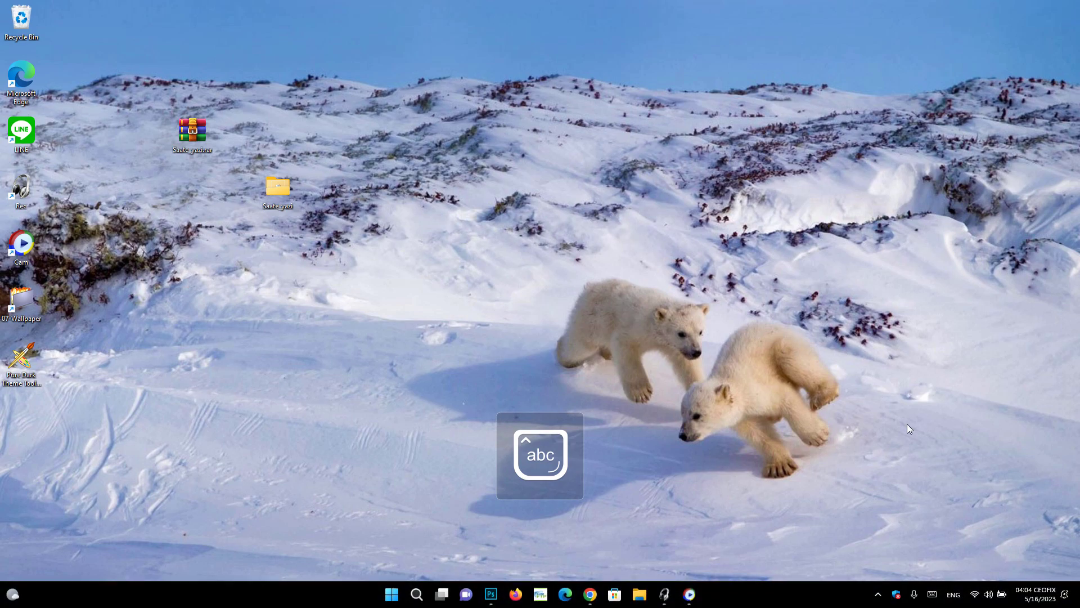
left_click(1048, 600)
left_click(371, 236)
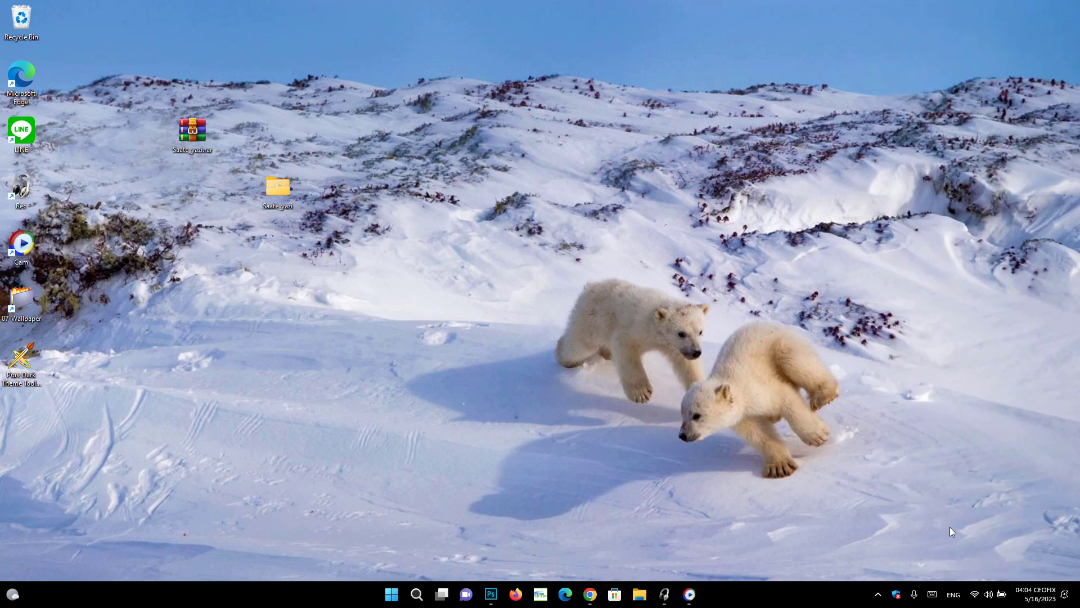
left_click(1033, 595)
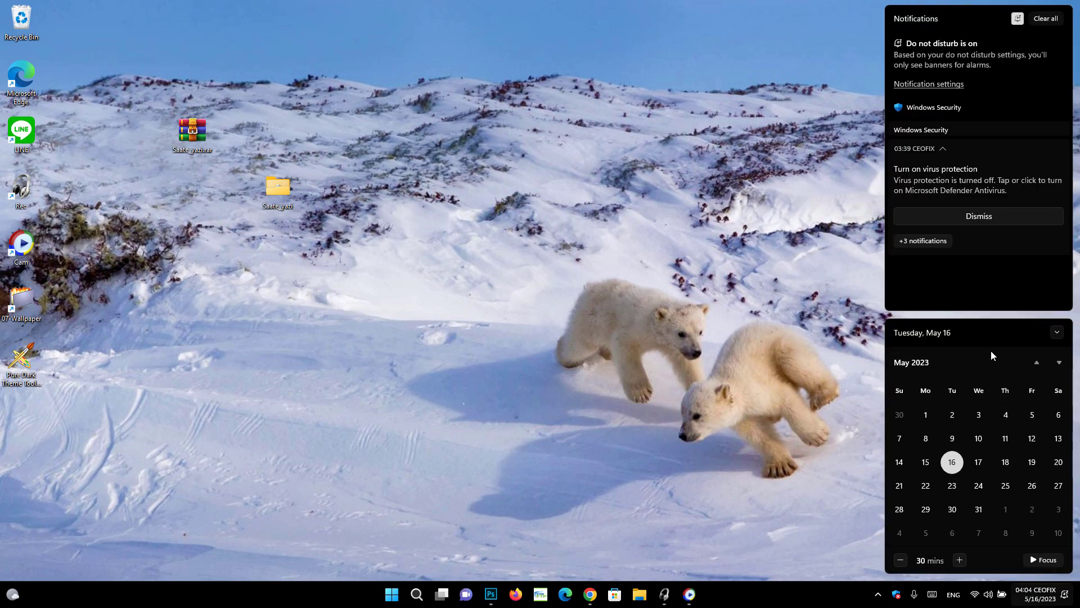
left_click(795, 360)
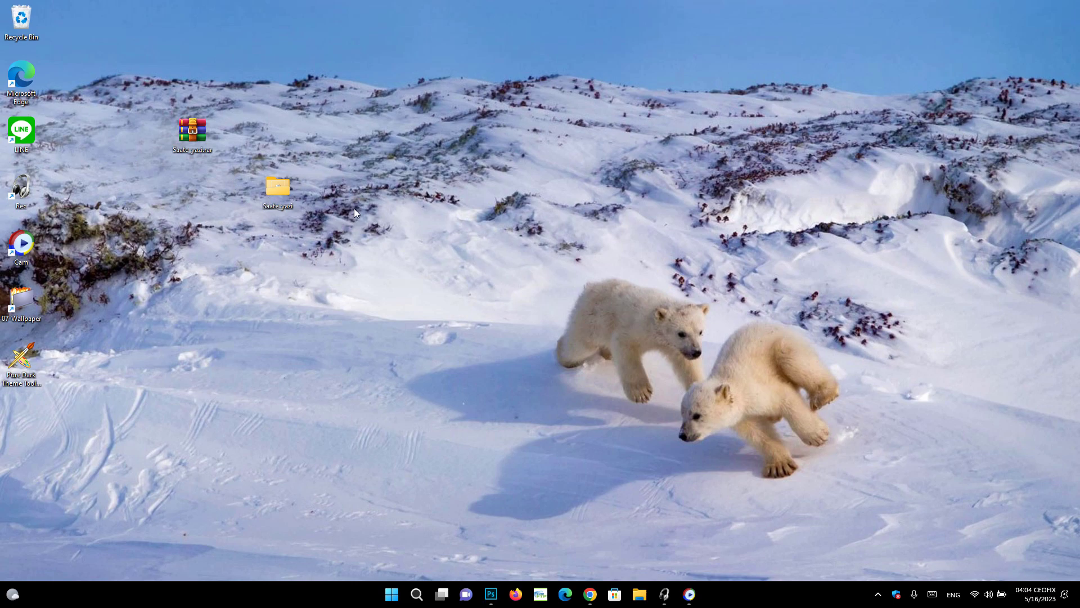
Move Next_to_the_Clock.vbe from Saate_yazi\En onto the desktop and close Explorer
double_click(286, 188)
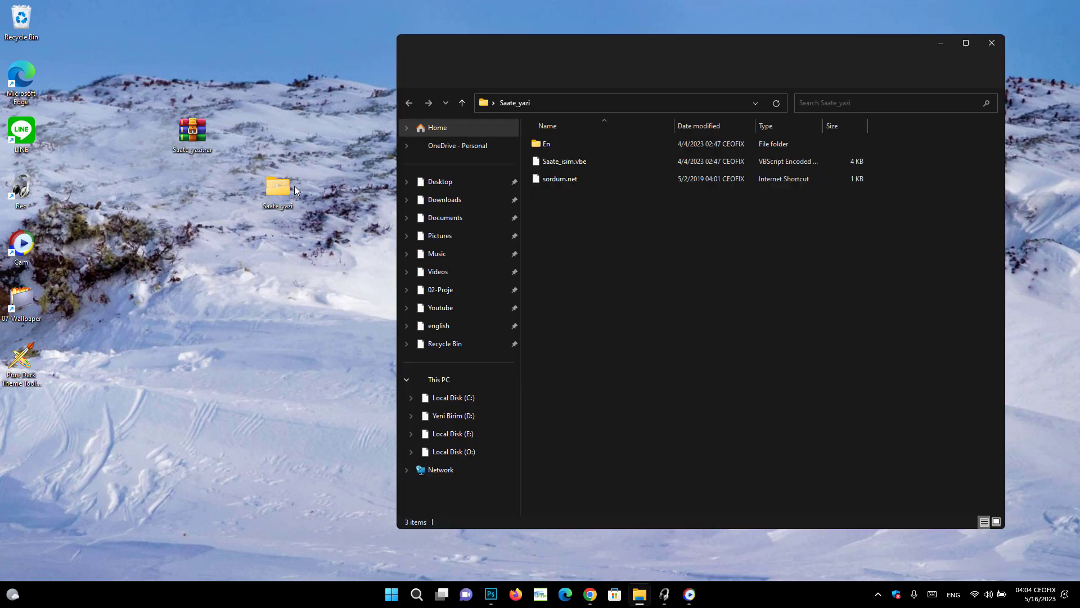
double_click(543, 148)
left_click_drag(543, 147, 236, 194)
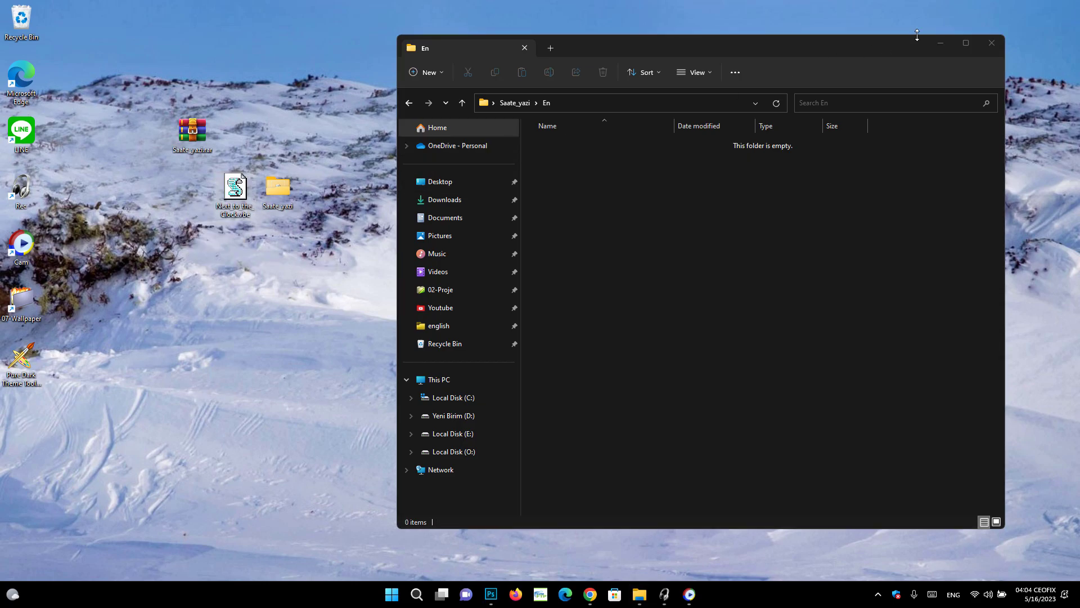
left_click(991, 43)
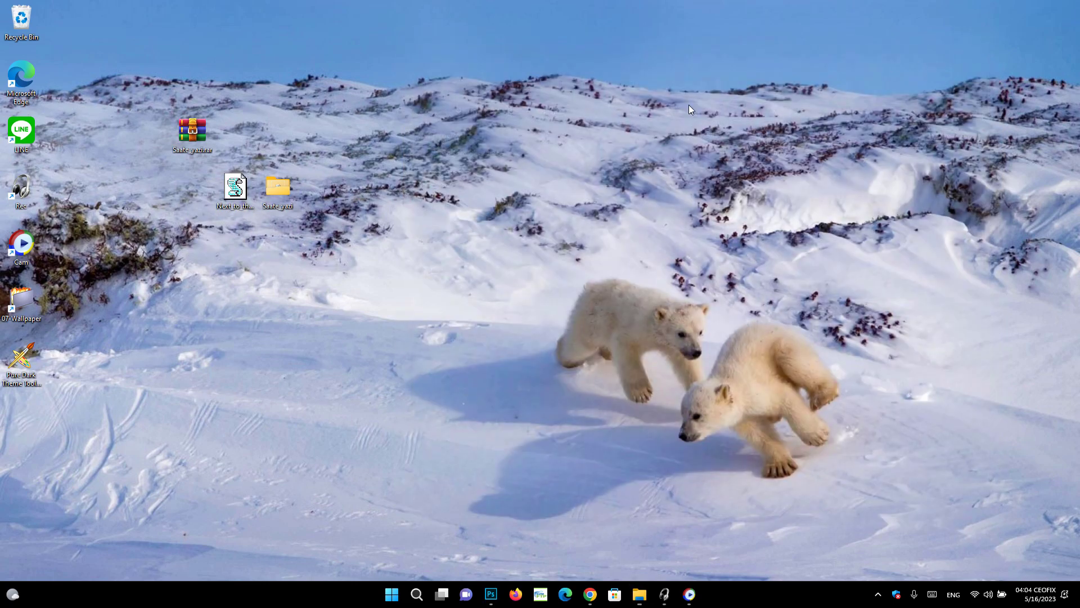
Rerun the script from the desktop, choosing left of the clock, and submit ceofix.net
double_click(234, 192)
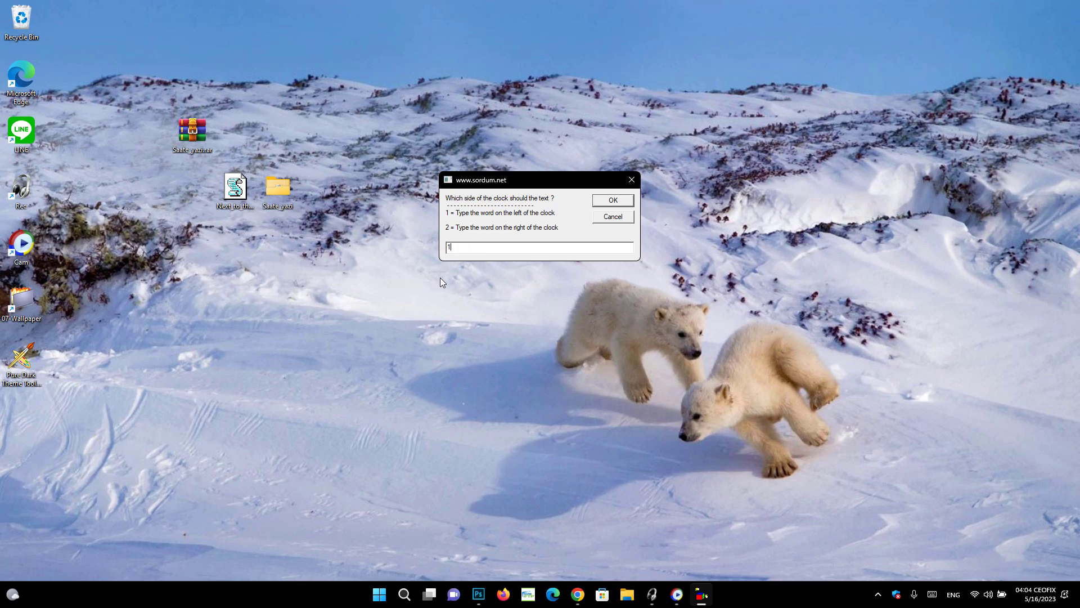
left_click(606, 207)
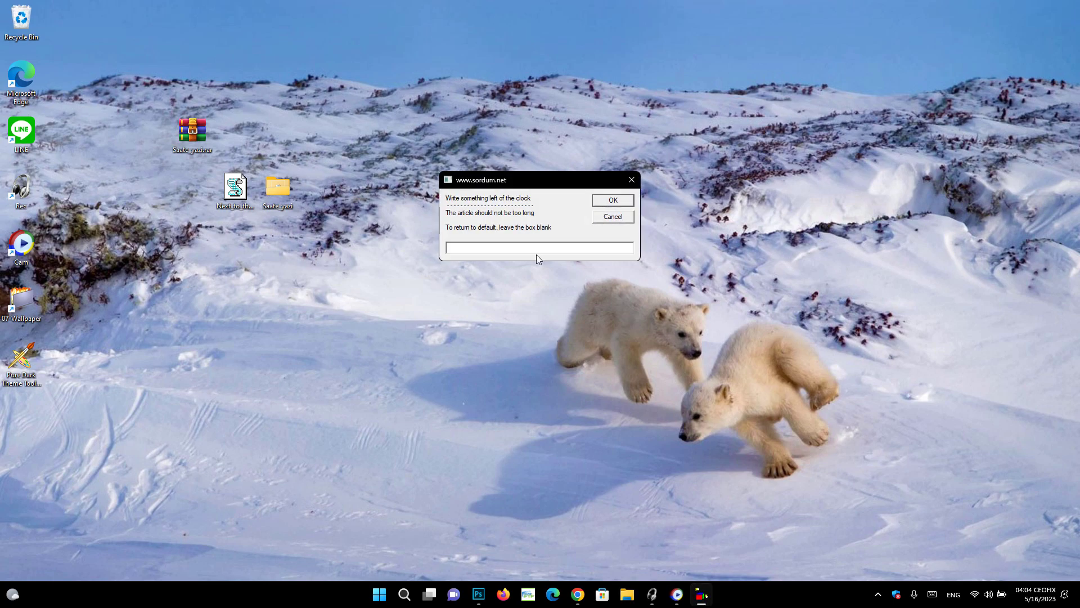
type("ceofix.net")
left_click(611, 204)
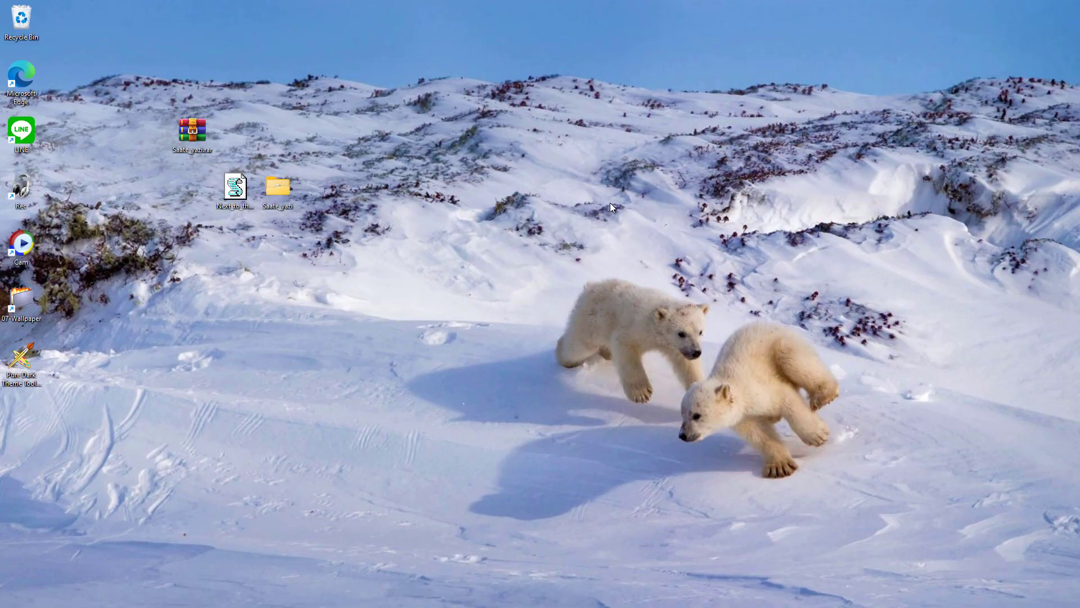